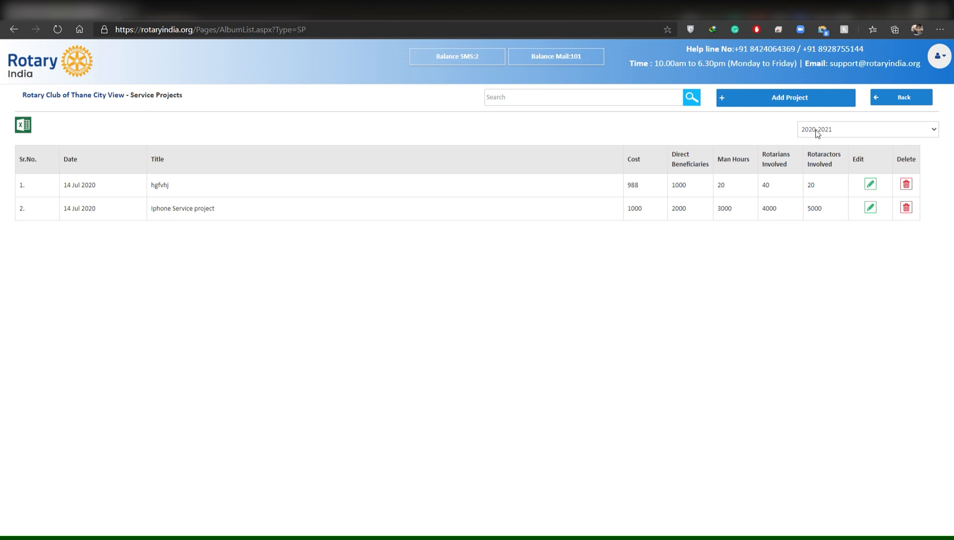
- Add a new service project titled "Eye Hospital" with the description "Inaugurating an eye hospital in a rural village"
left_click(759, 104)
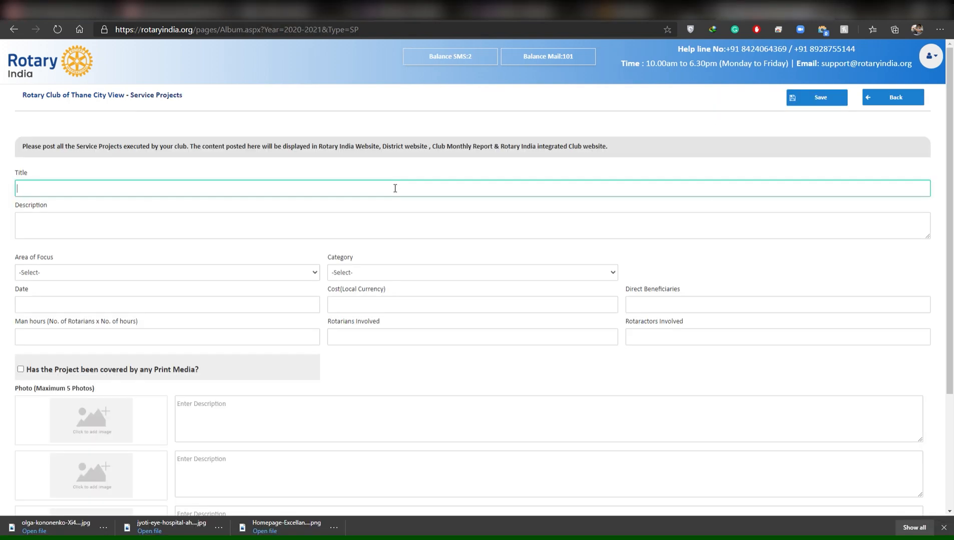
type("Eye Hospital")
left_click(36, 224)
type("In")
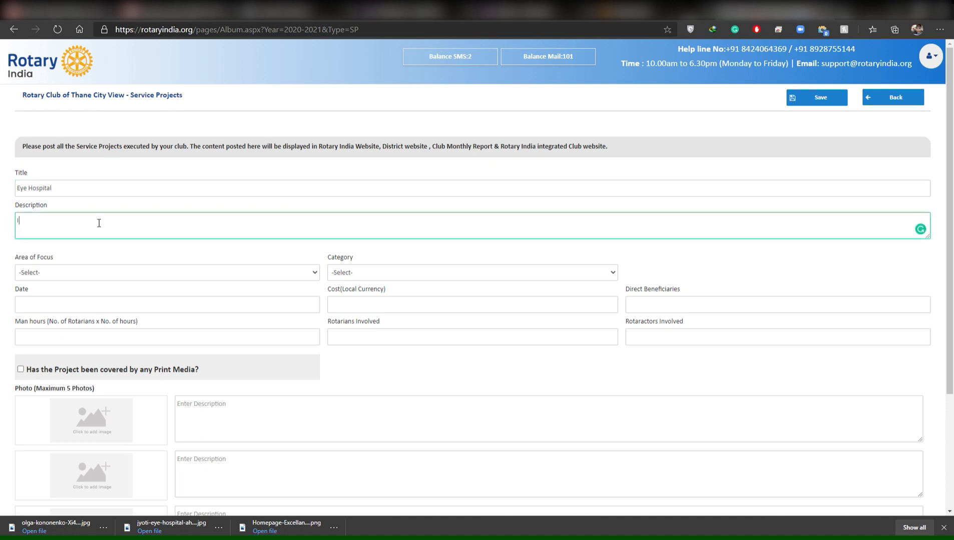
type("augurating an eye hospital in a rural village")
- Classify the project under Disease Prevention and Treatment as area of focus, with category Eye hospital and sub category New
left_click(190, 272)
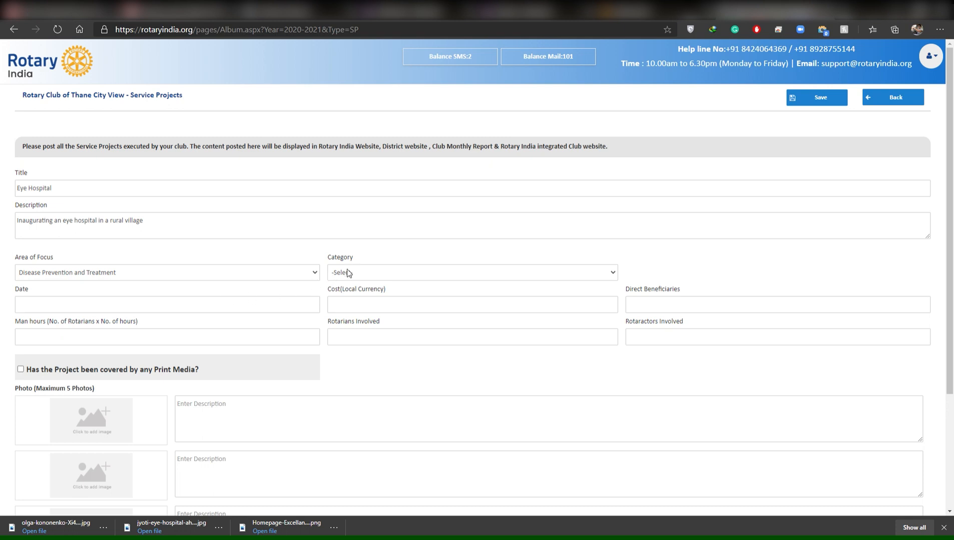
left_click(346, 274)
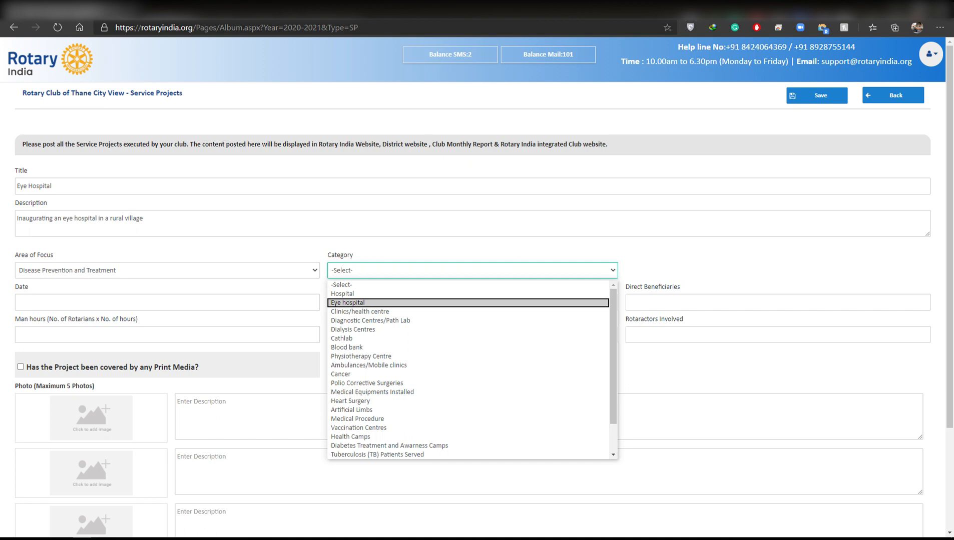
left_click(655, 273)
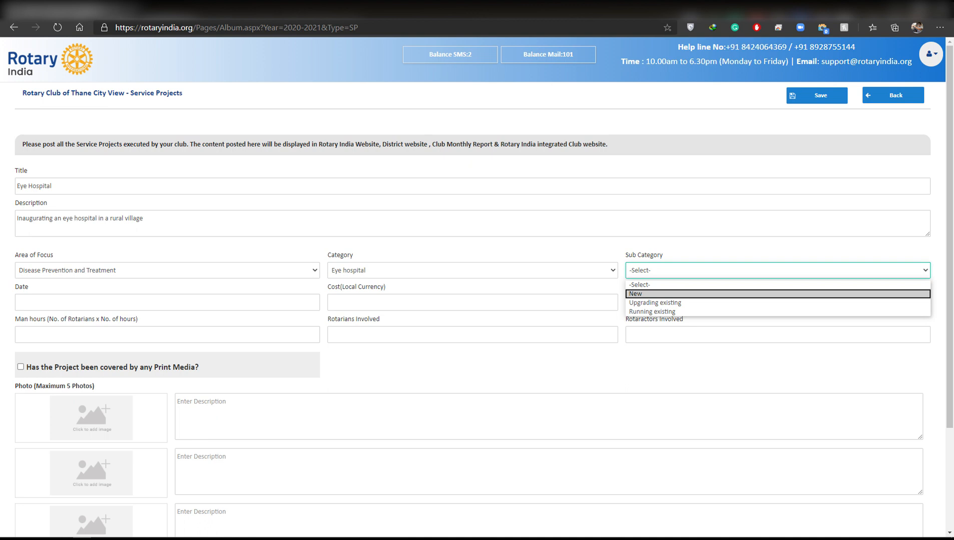
left_click(669, 296)
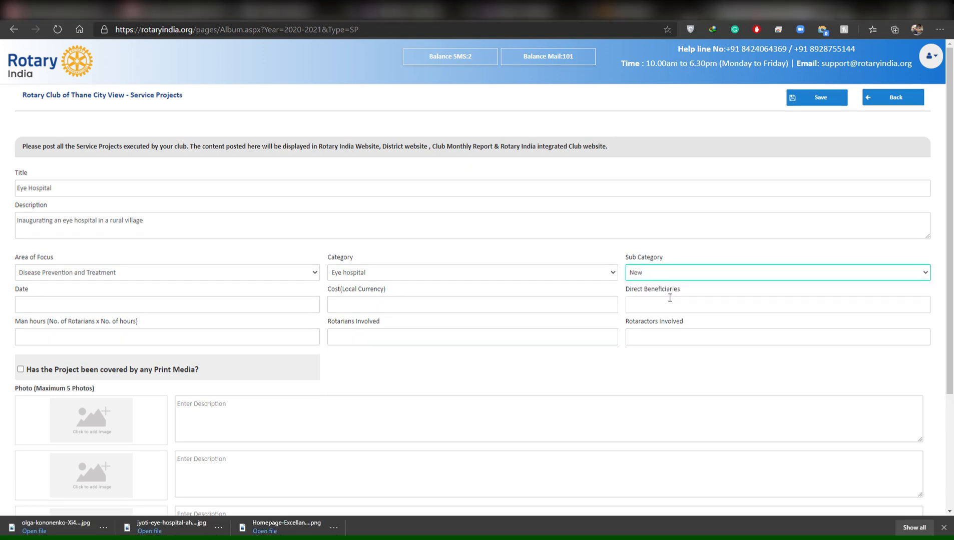
- Set the project date to 12/07/2020, the cost to 50000 and the direct beneficiaries to 20
left_click(228, 306)
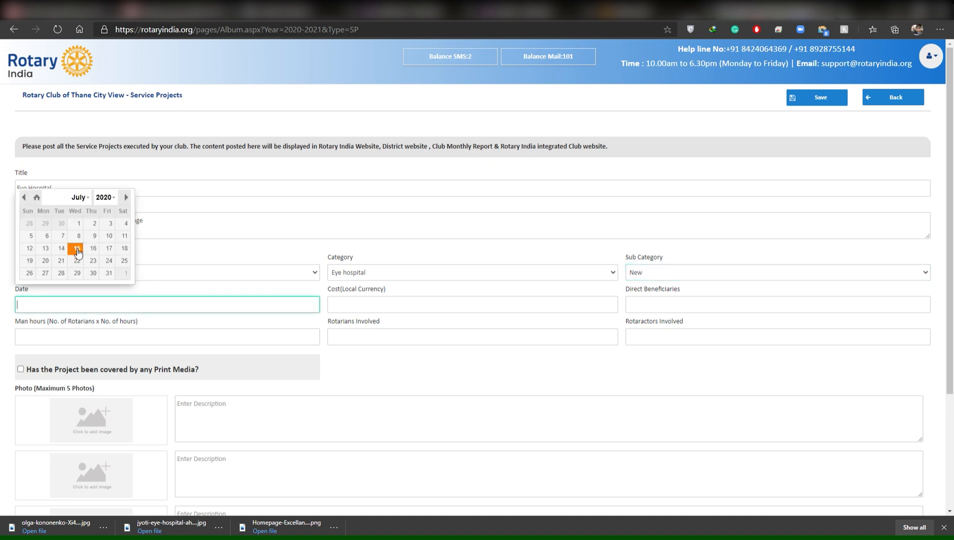
left_click(31, 249)
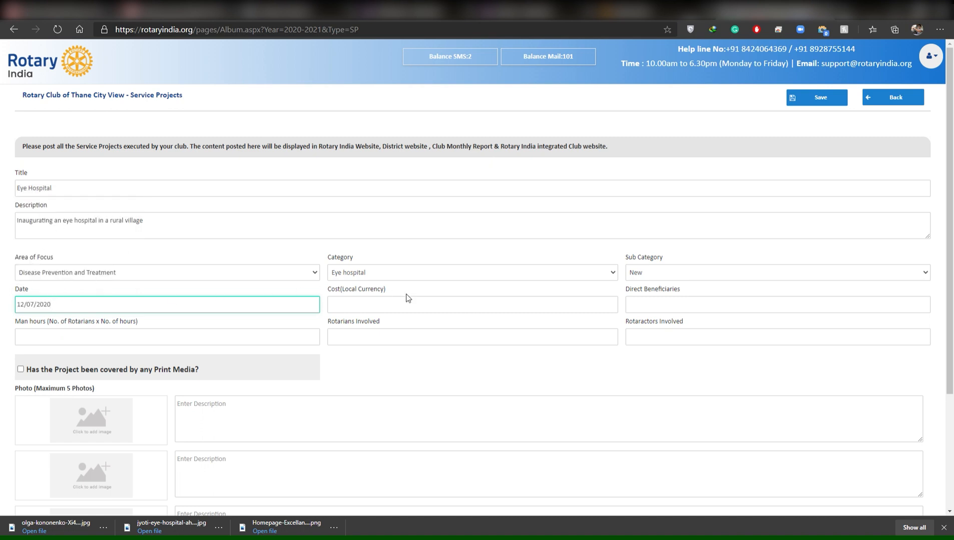
left_click(356, 310)
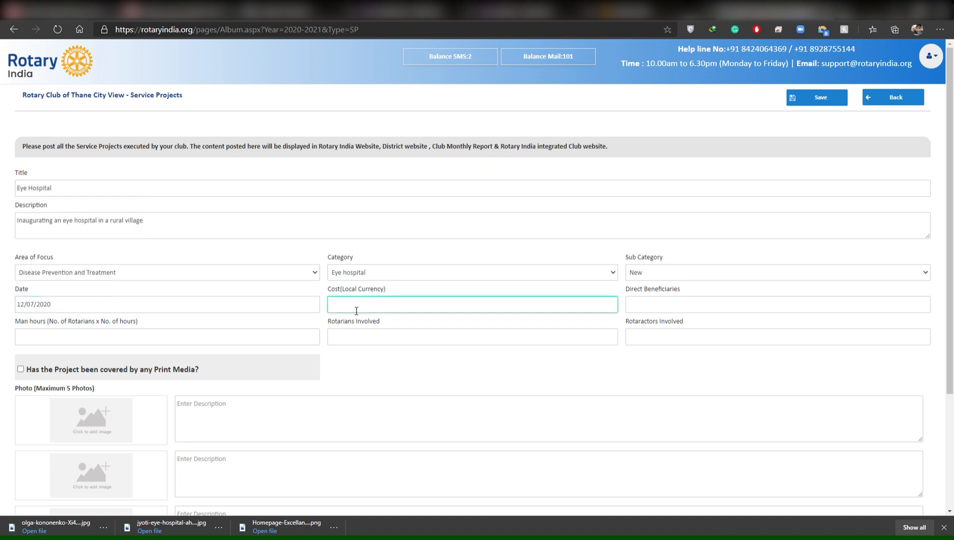
type("50000")
left_click(695, 307)
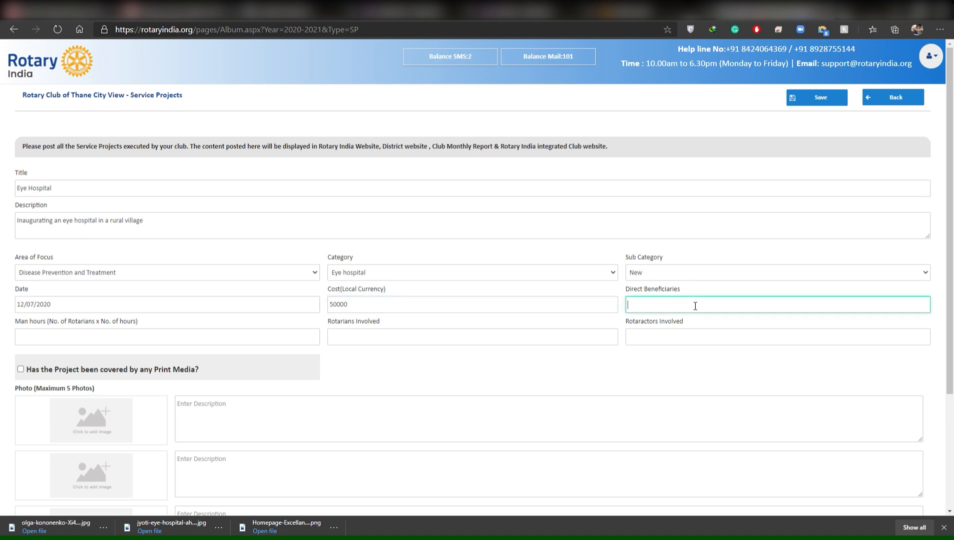
type("20")
- Enter 50 man hours, 10 Rotarians involved and 5 Rotaractors involved for the project
left_click(59, 338)
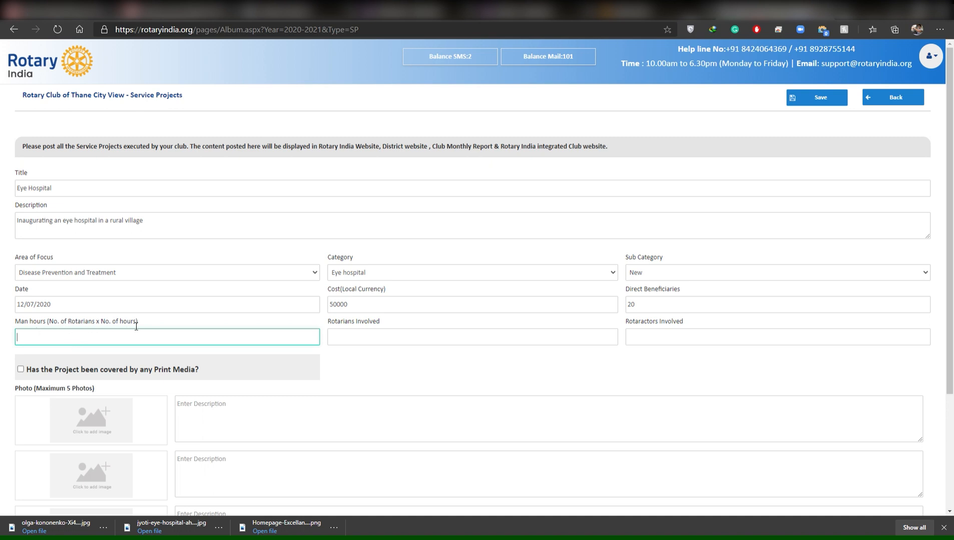
type("50")
left_click(388, 338)
type("10")
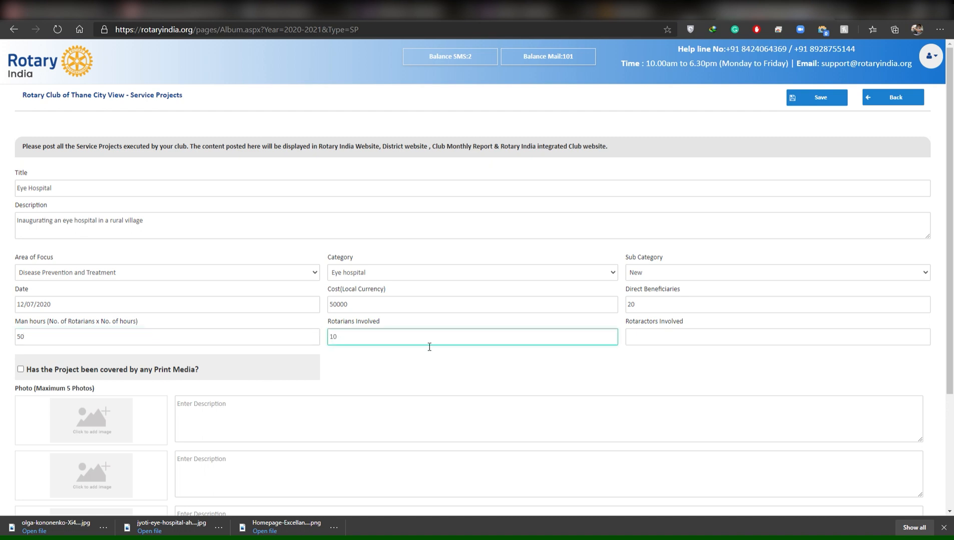
left_click(653, 345)
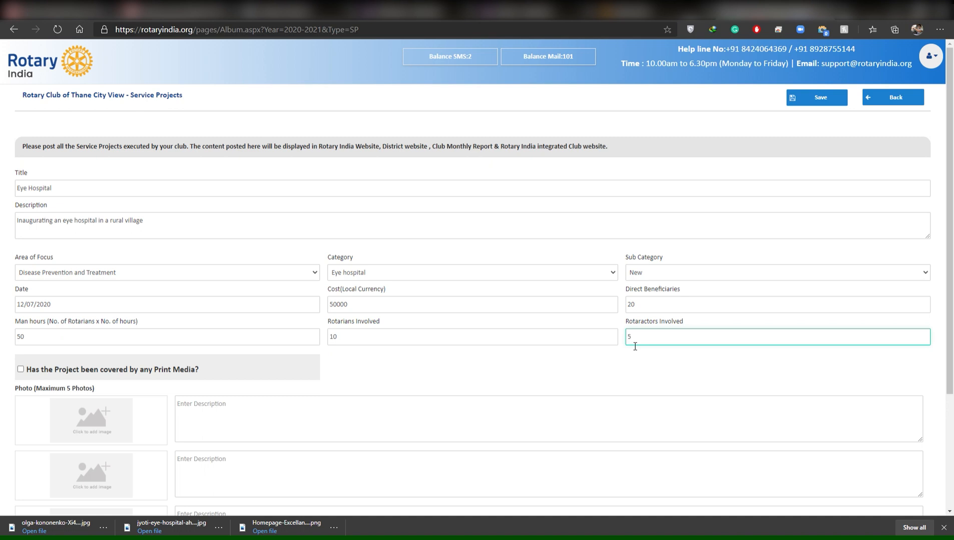
- Mark the project as covered by print media, uploading the newspaper article picture and three project photos
scroll(249, 368, "down", 3)
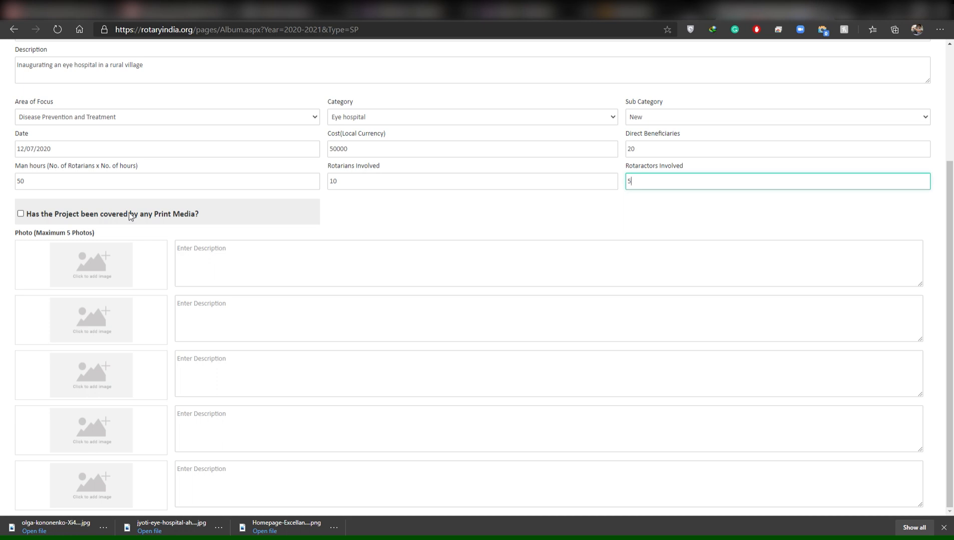
left_click(20, 214)
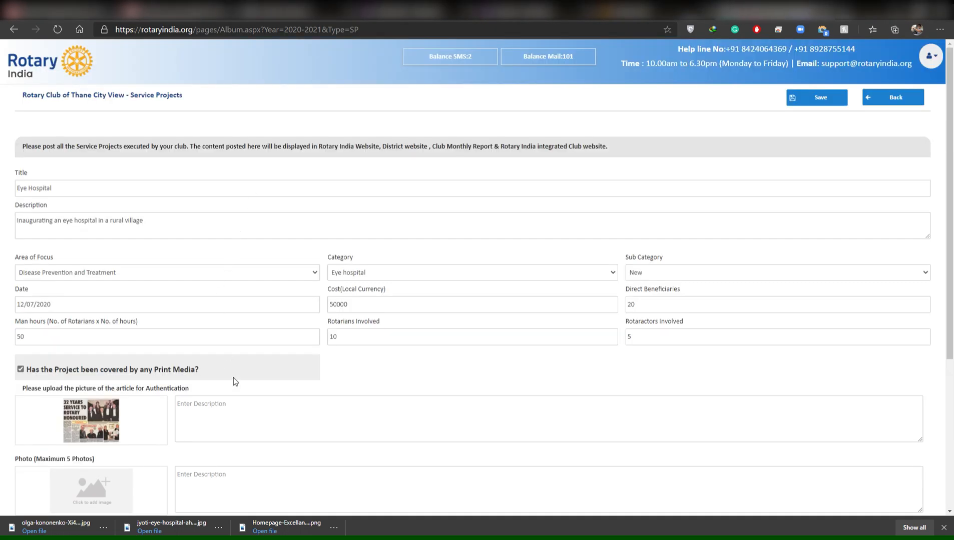
scroll(234, 383, "down", 3)
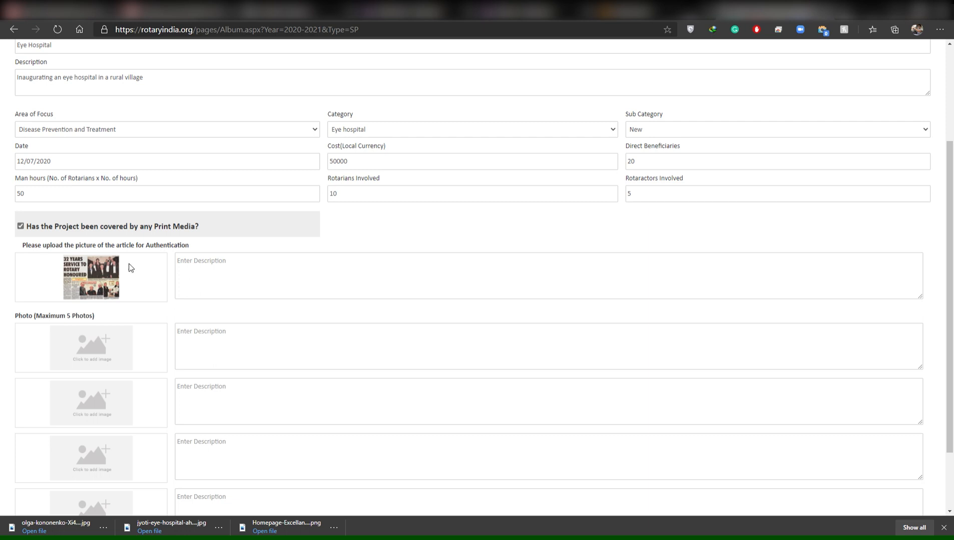
scroll(122, 273, "down", 2)
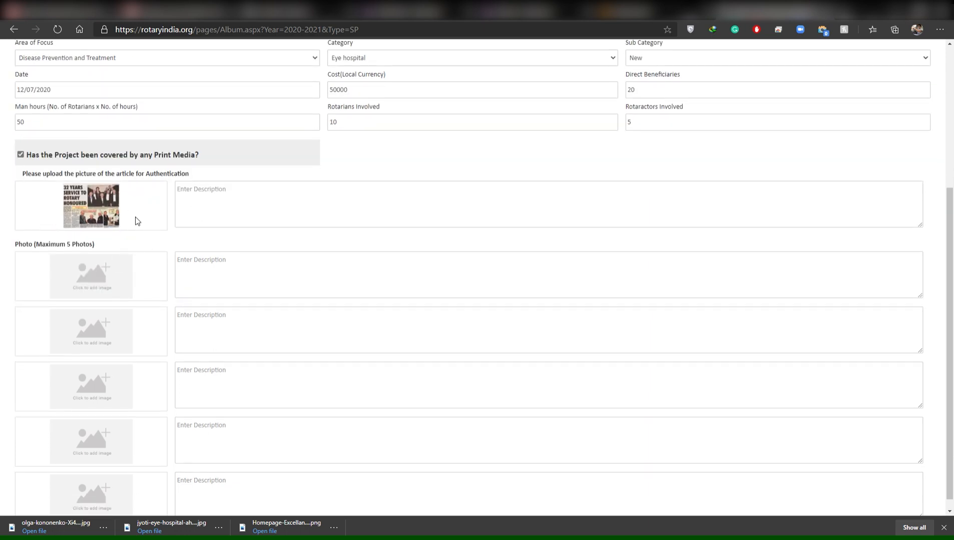
scroll(129, 225, "down", 1)
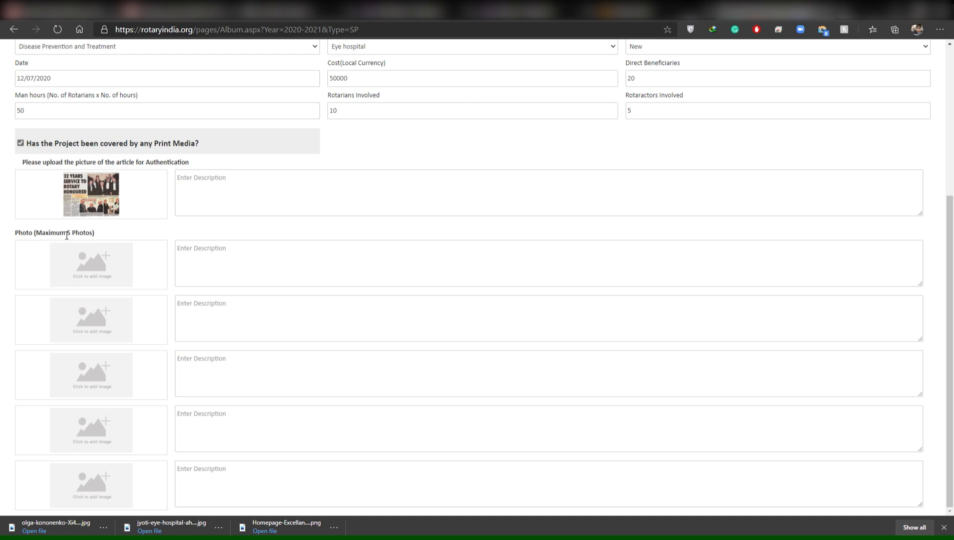
left_click(104, 270)
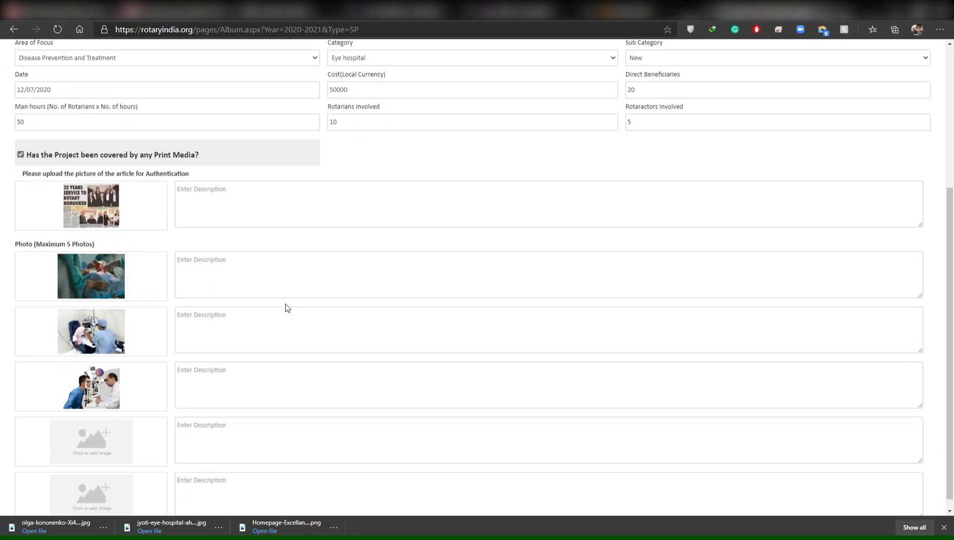
- Describe the article picture as "Eye hospital in local newspaper" and the first project photo as "construction of hospital"
left_click(252, 203)
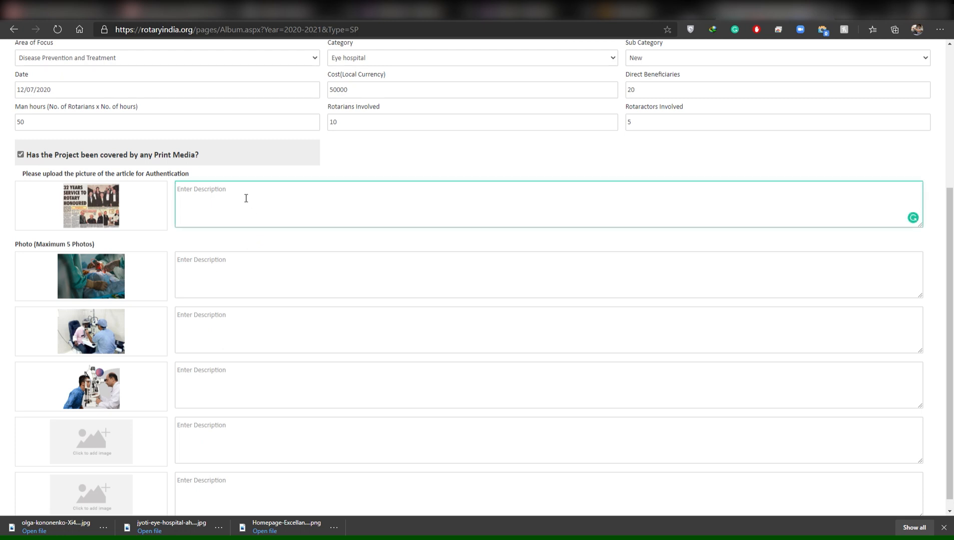
type("Eye hospital in local newspaper")
left_click(296, 273)
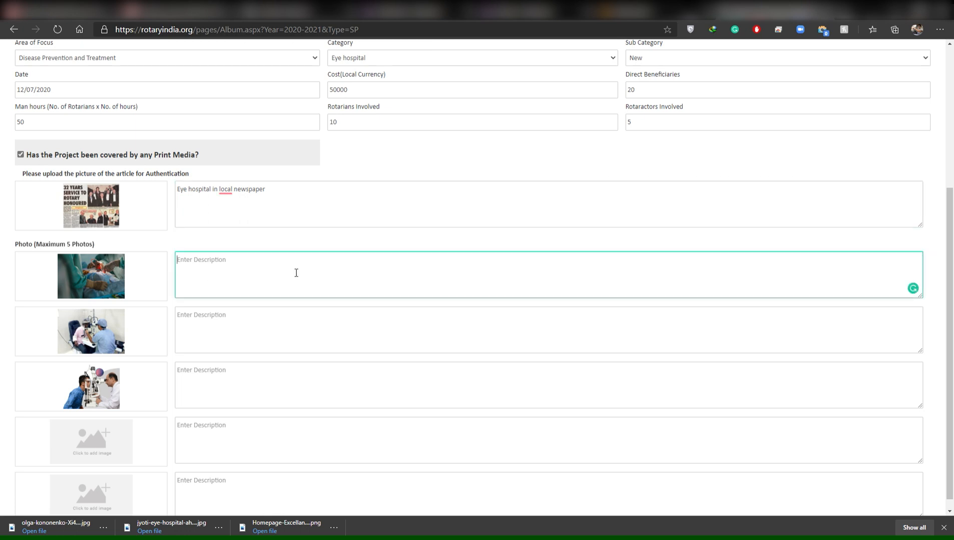
type("cos")
type("nstruction o")
type("f hospital")
- Describe the second photo as "equipment" and the third as "eye checkup", and correct the article description to "Eye hospital in a local newspaper"
left_click(211, 322)
type("equipment")
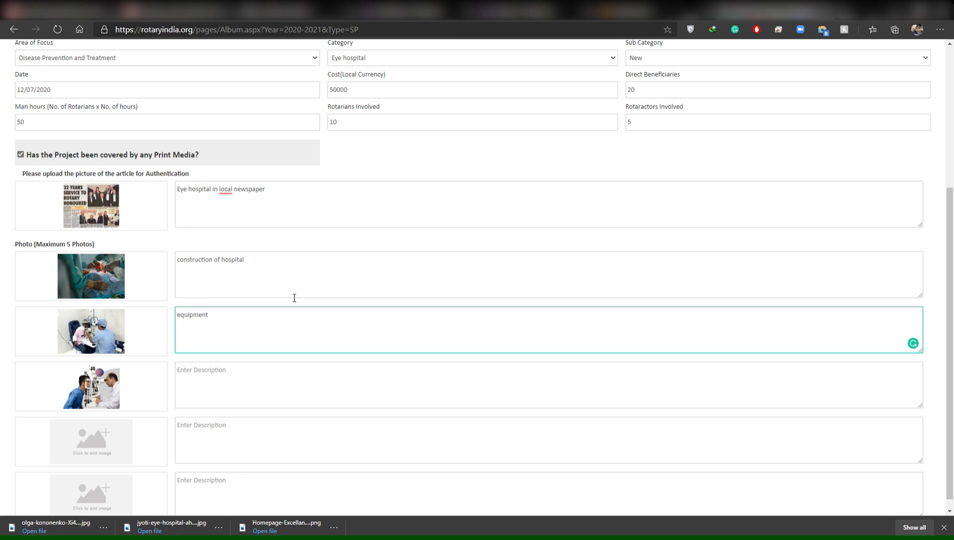
left_click(261, 389)
type("eye c")
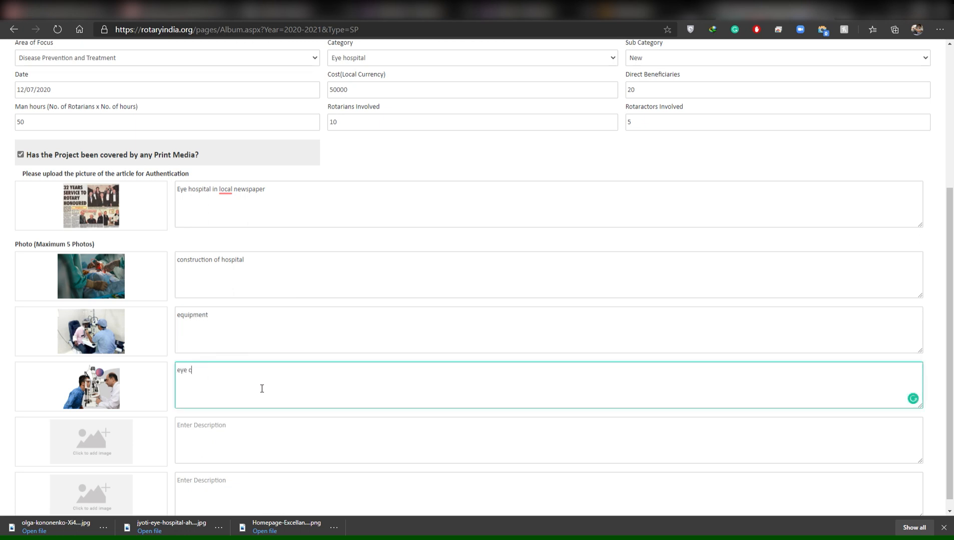
type("heckuop")
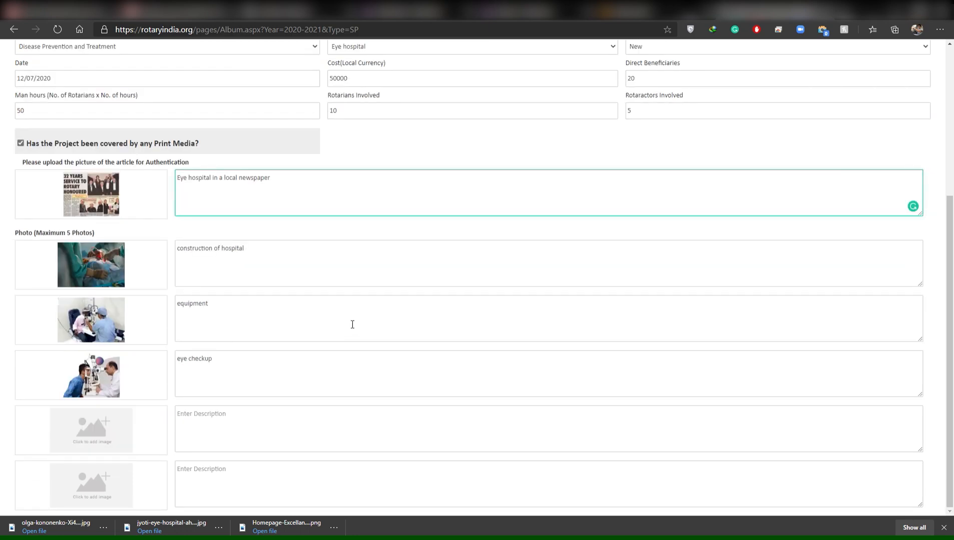
- Save the new Eye Hospital project and dismiss the message about adding it to Rotary showcase
scroll(346, 292, "up", 1)
scroll(320, 338, "up", 2)
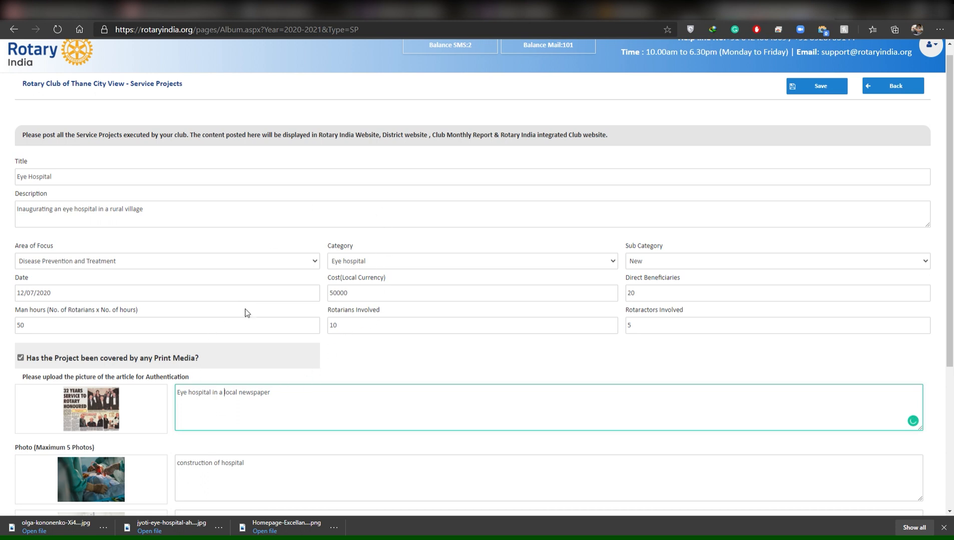
scroll(640, 253, "up", 1)
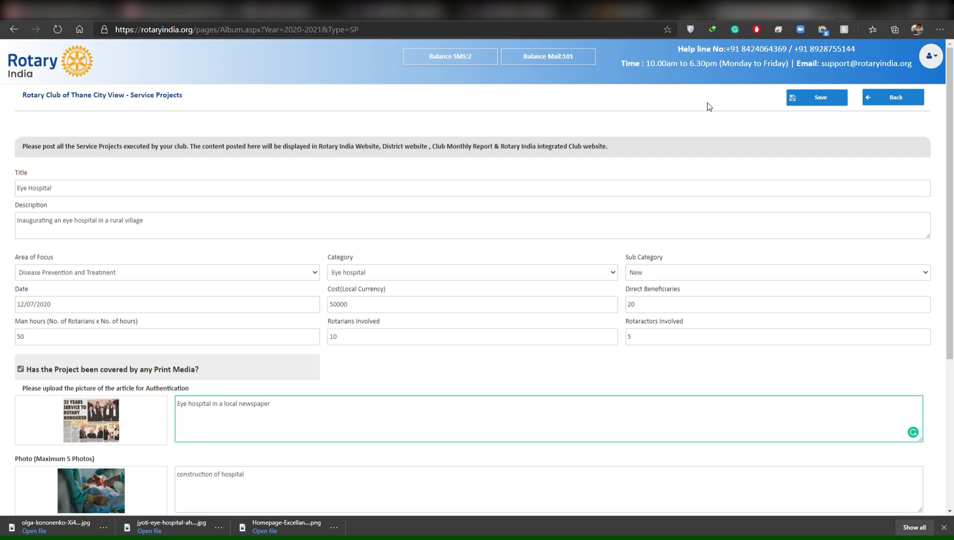
left_click(809, 101)
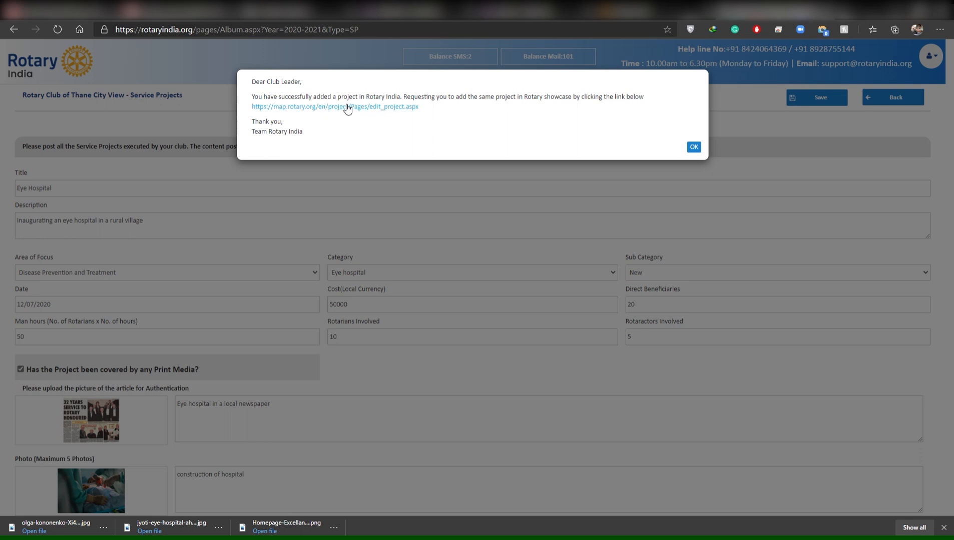
left_click(694, 147)
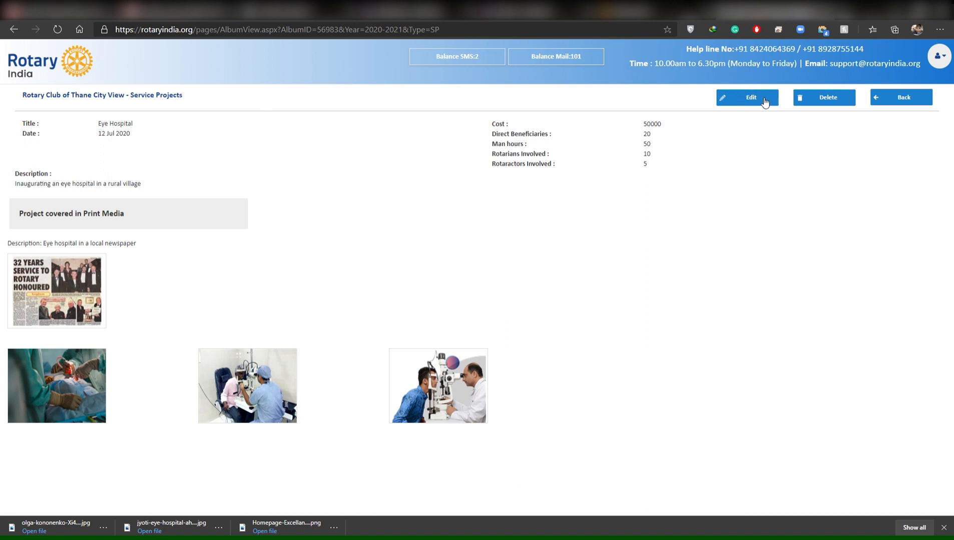
- Edit the saved project to a cost of 60000 and 30 direct beneficiaries, and update it
left_click(734, 102)
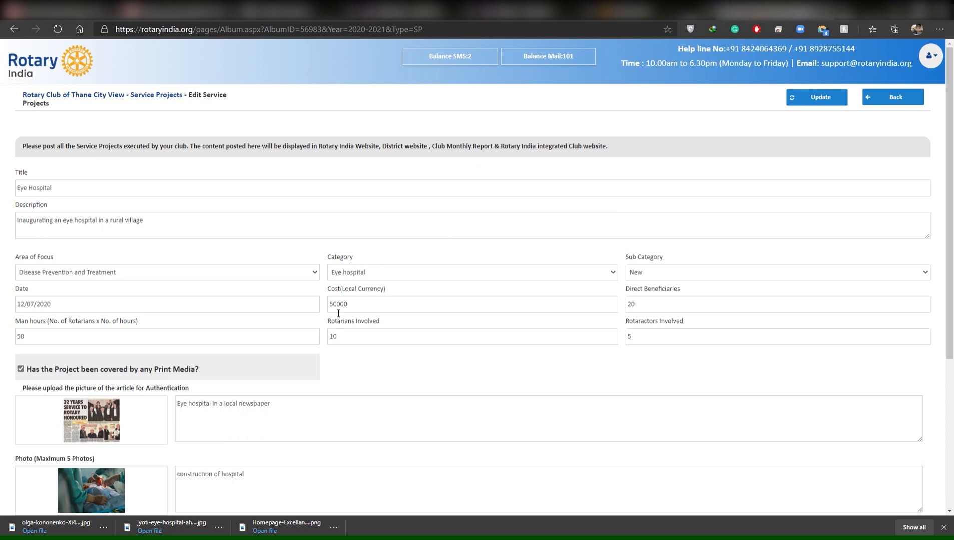
left_click(340, 309)
key("BackSpace")
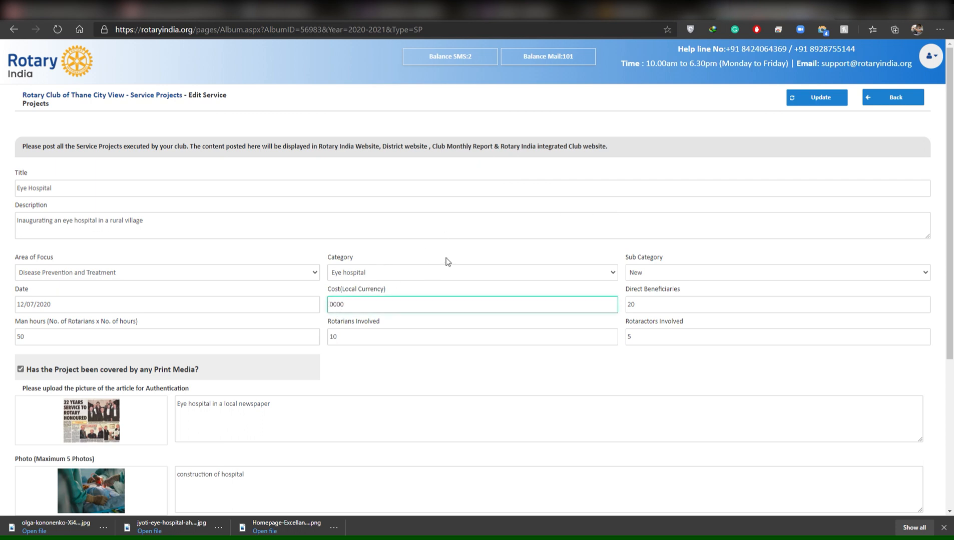
type("6")
left_click(653, 304)
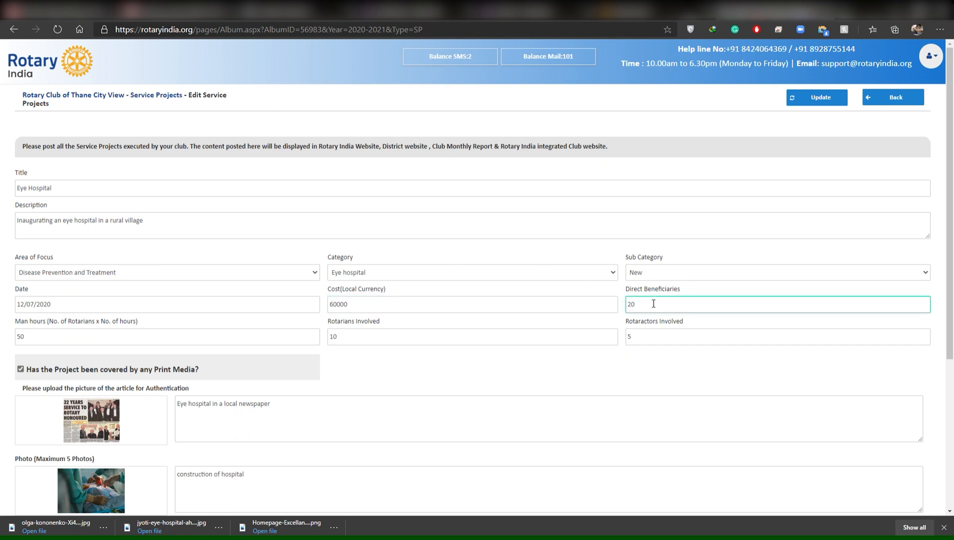
key("BackSpace")
key("BackSpace")
type("30")
left_click(807, 104)
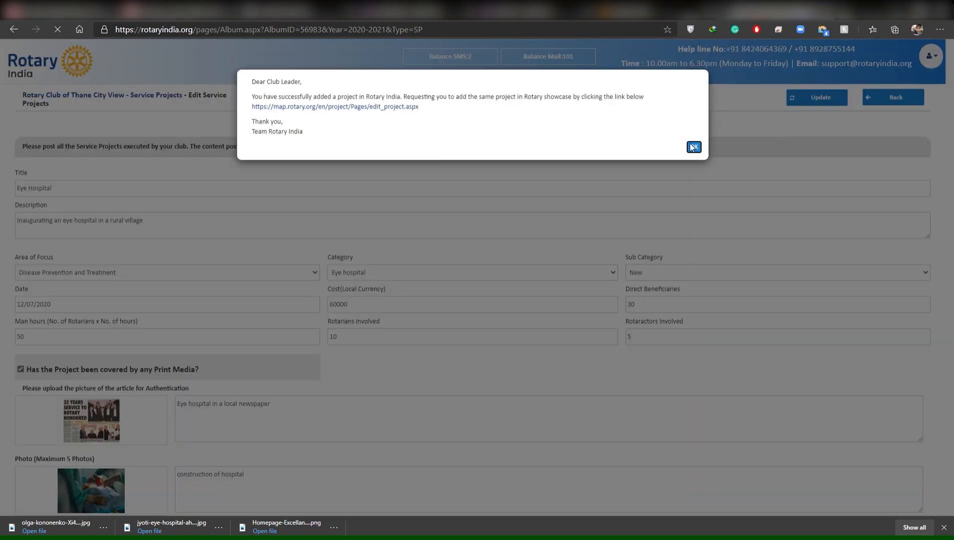
left_click(693, 138)
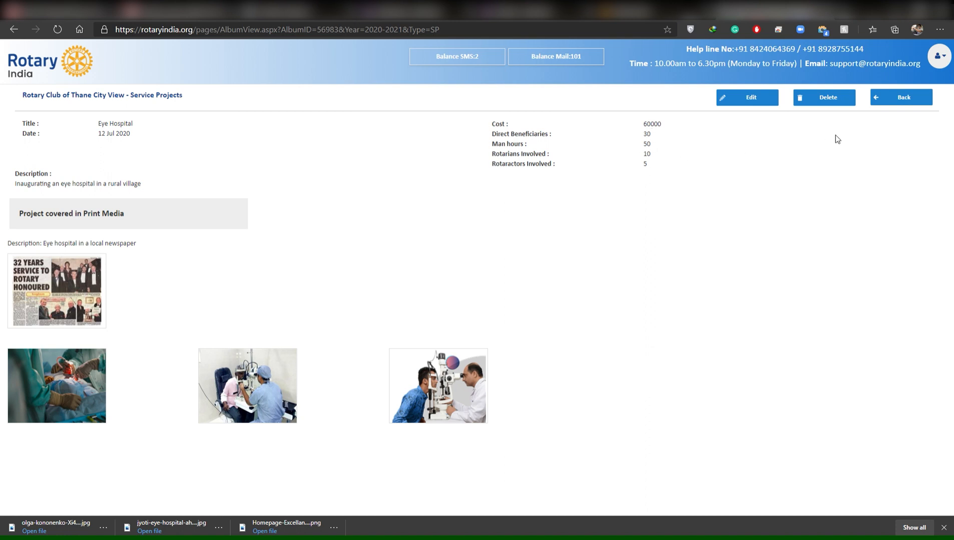
- Return to the service projects list and export it to an Excel file
left_click(914, 99)
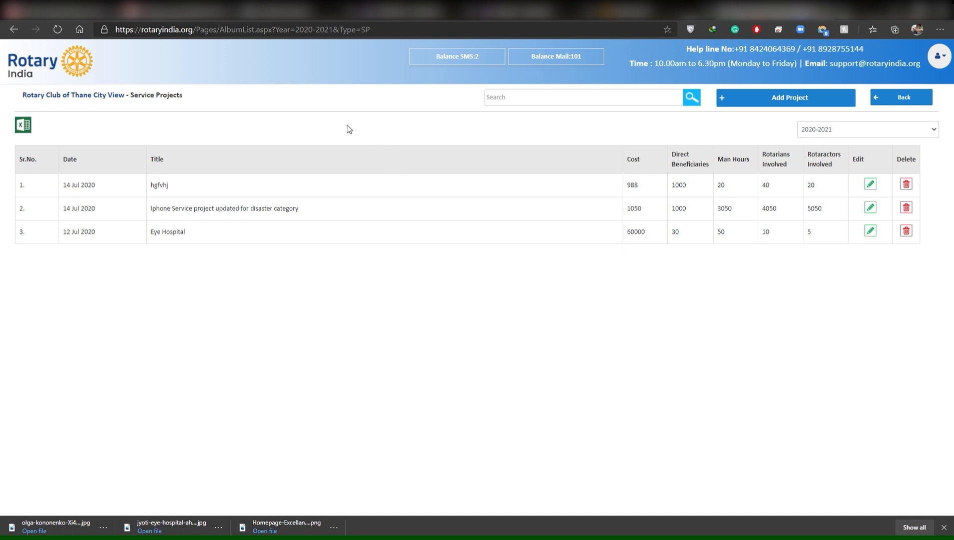
left_click(28, 126)
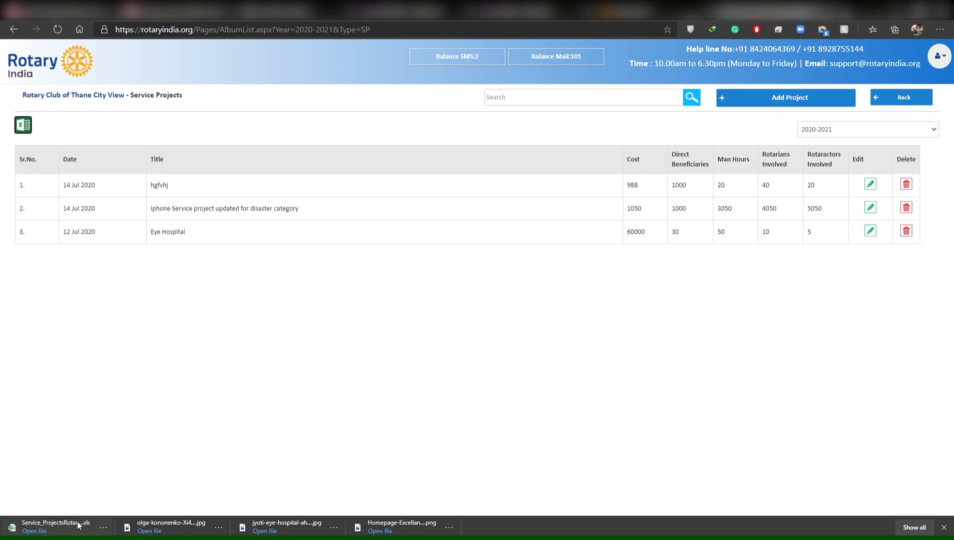
- Raise the Eye Hospital project's direct beneficiaries to 1100, update it and confirm sending it to the Zonal Head for approval
left_click(871, 232)
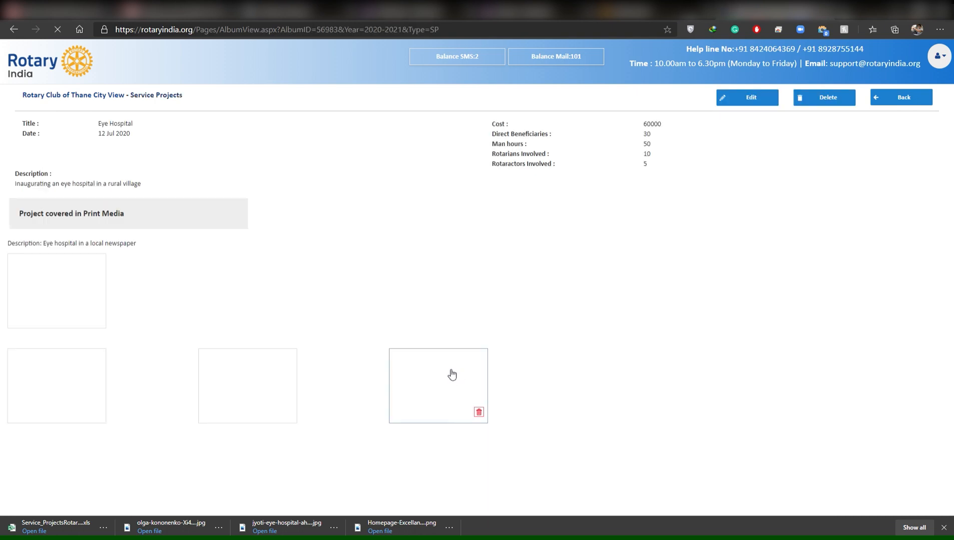
left_click(759, 99)
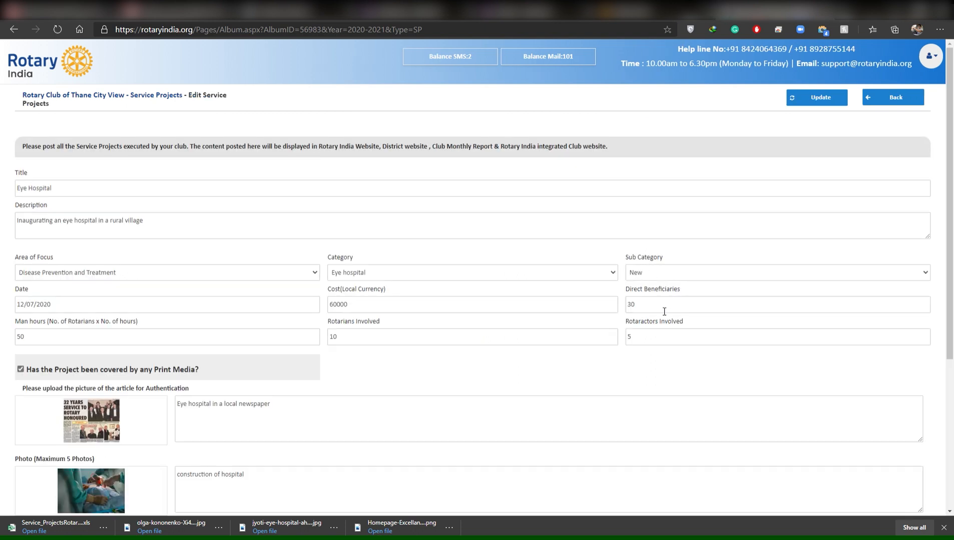
double_click(664, 311)
type("1100")
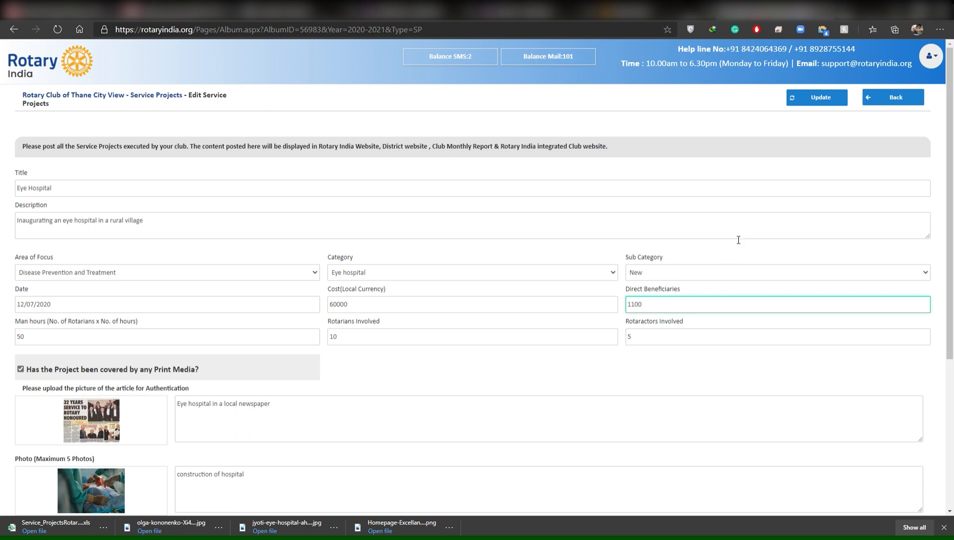
left_click(802, 102)
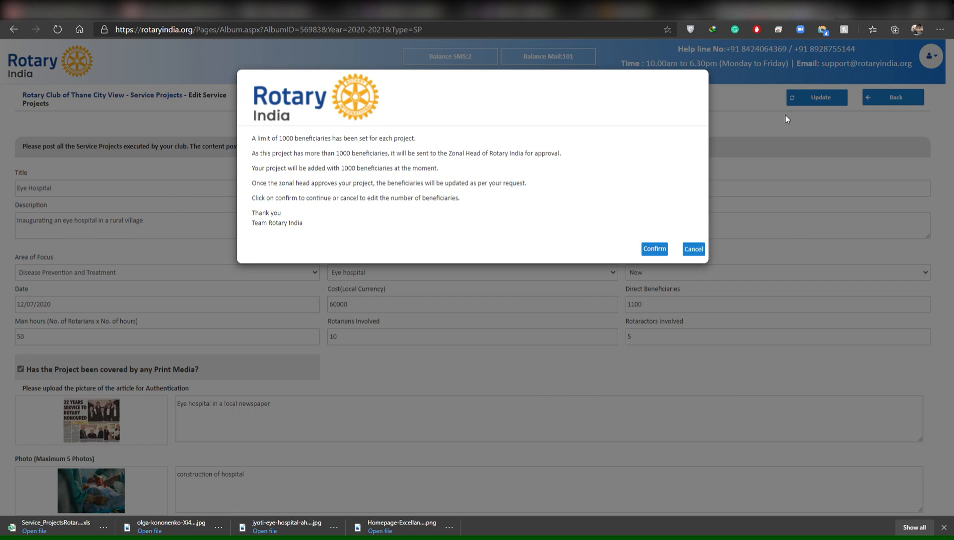
left_click(656, 250)
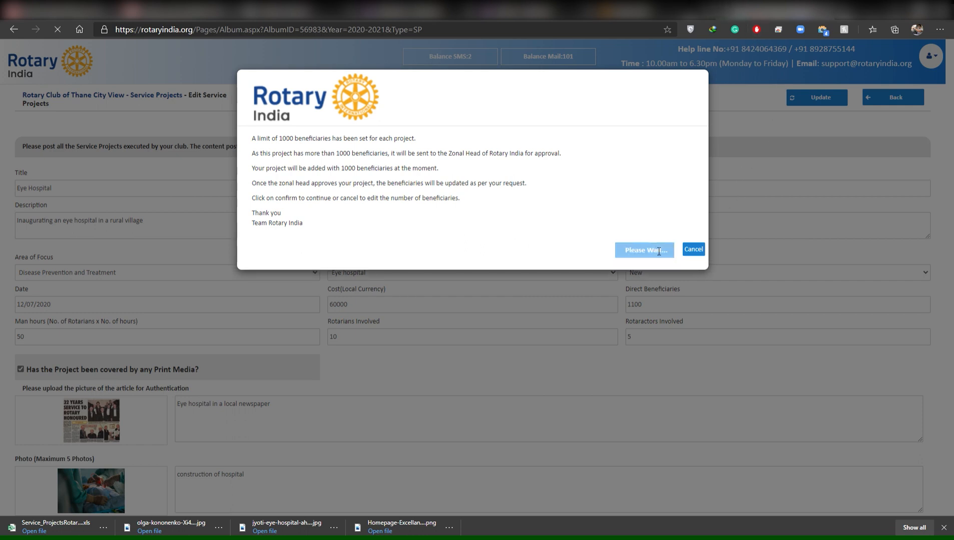